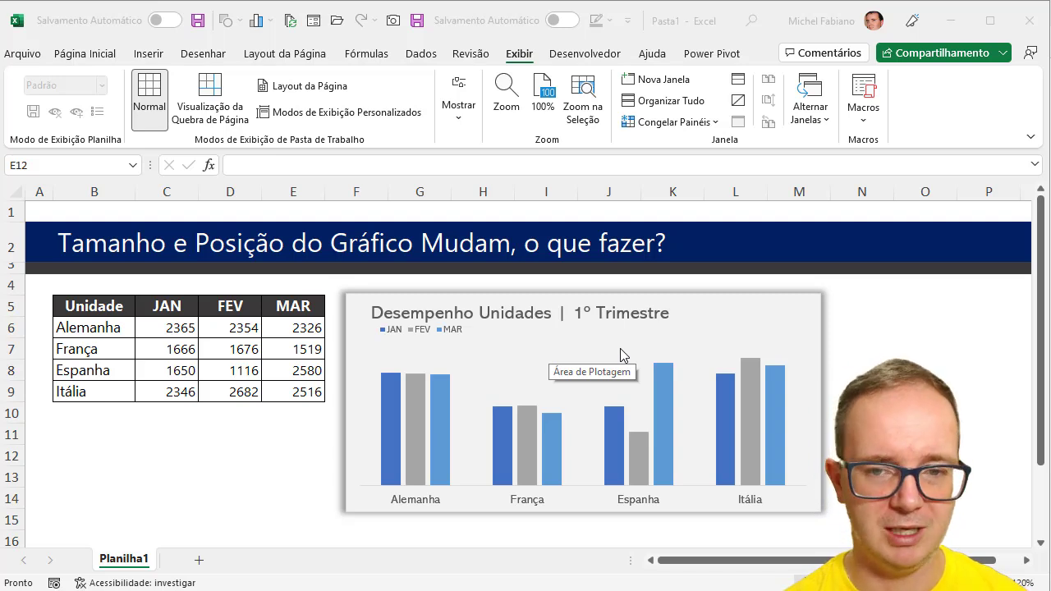
- With the chart selected, narrow column I under it, then select columns F through L
click(711, 296)
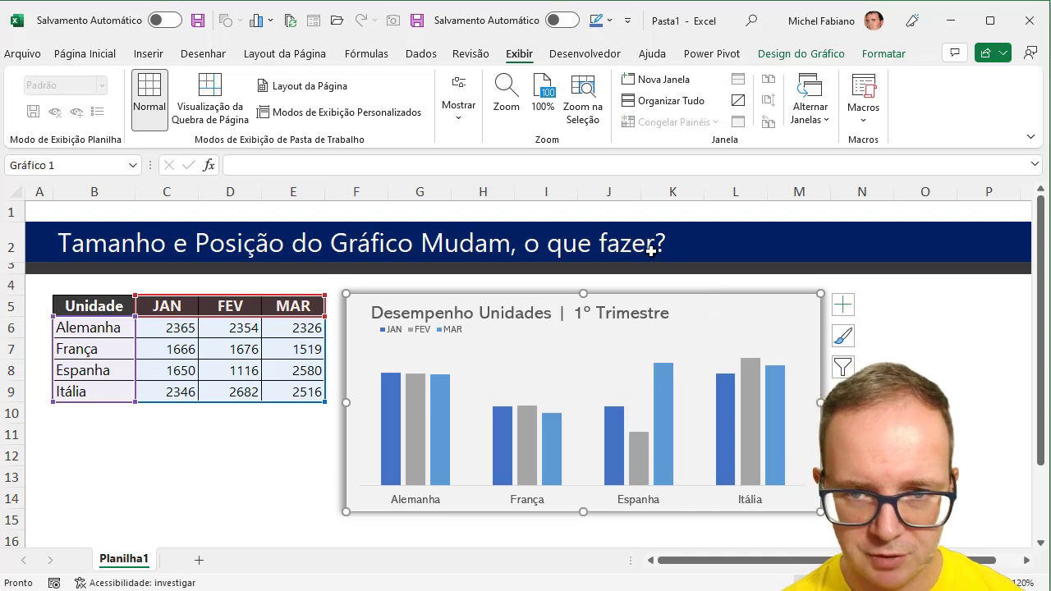
drag(581, 193, 542, 193)
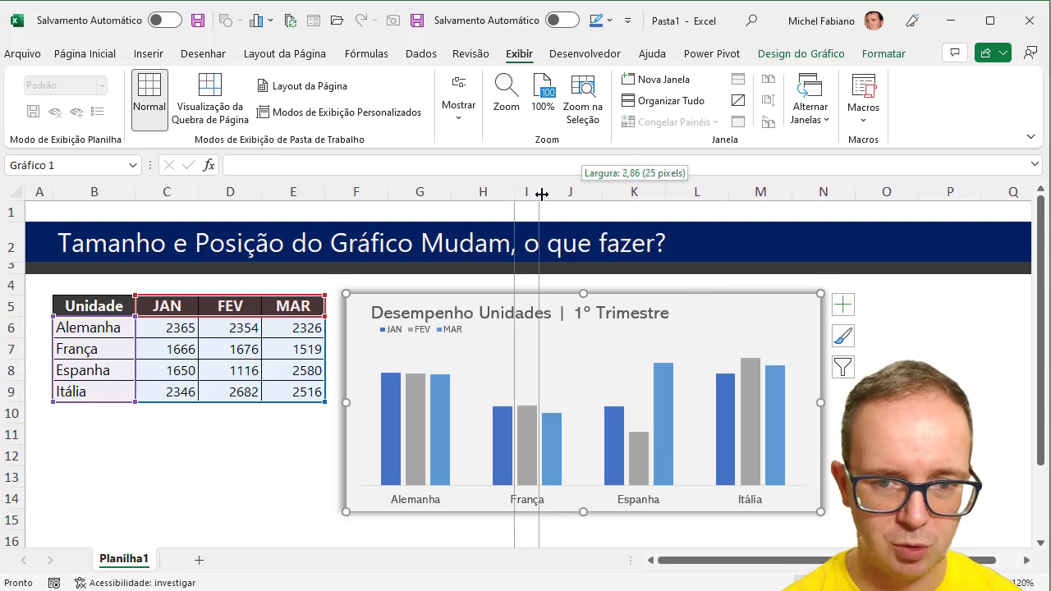
drag(542, 193, 539, 194)
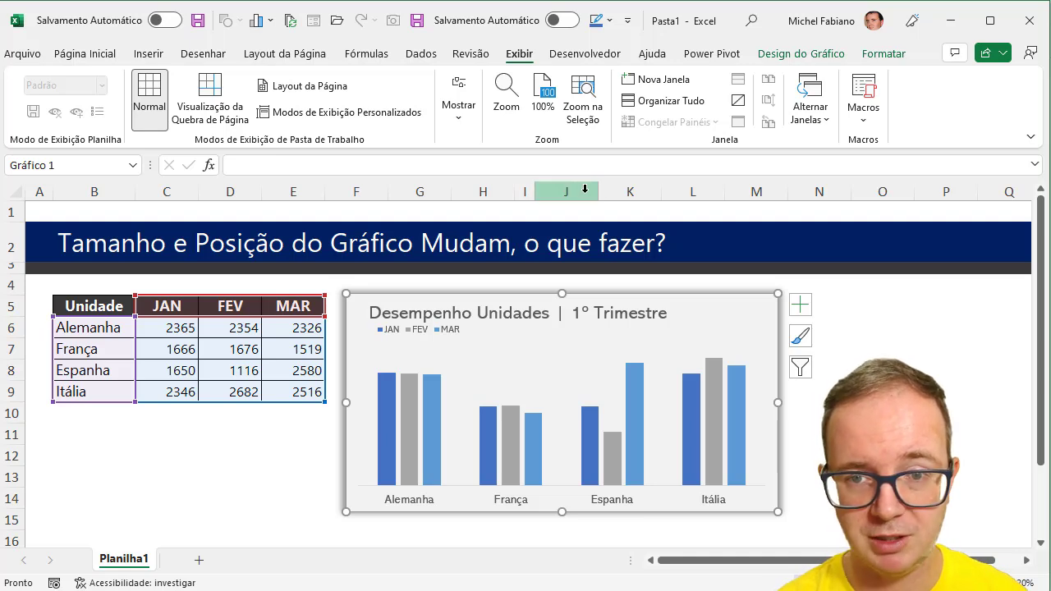
drag(698, 192, 348, 192)
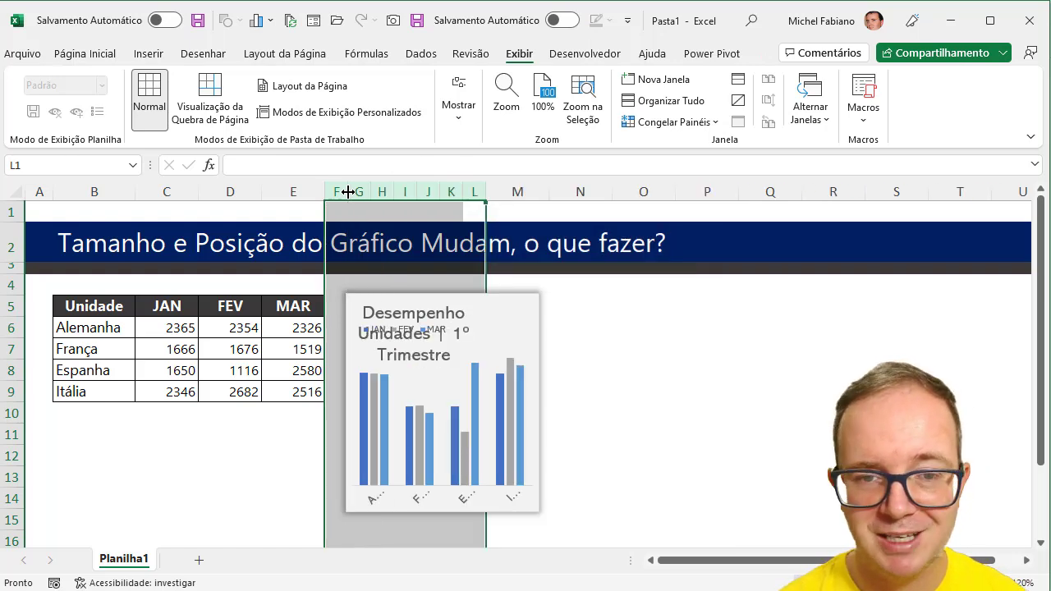
- Reset the selected columns F–L to default width, then click cell O5 to deselect
double_click(348, 192)
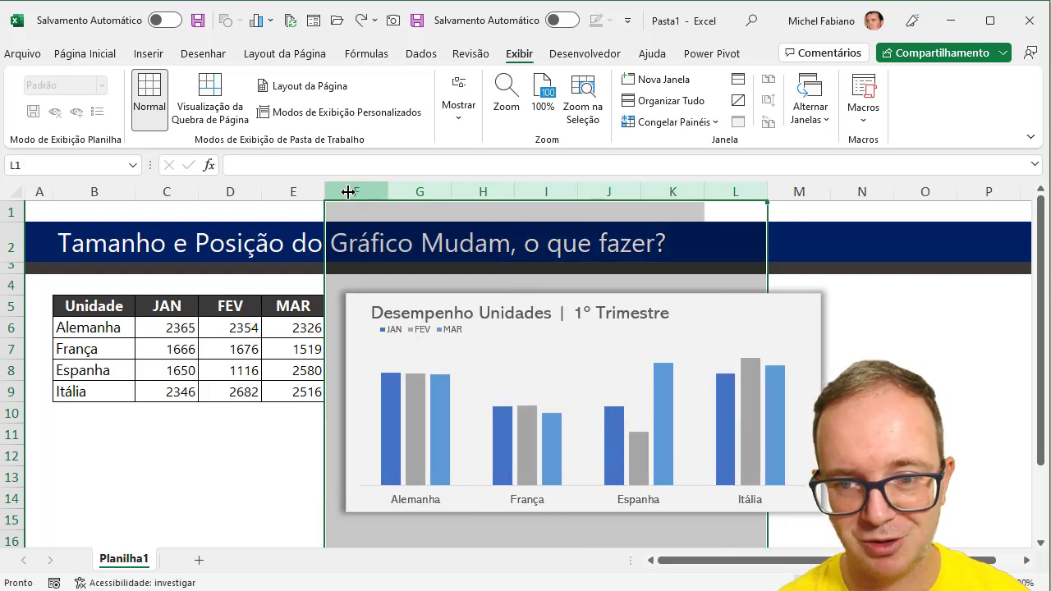
click(952, 315)
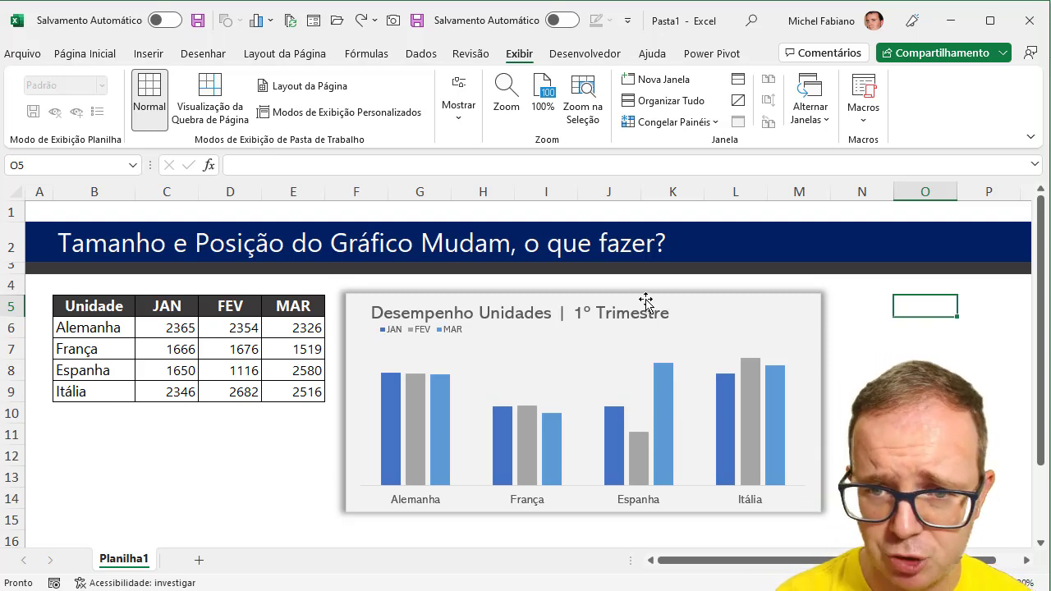
- Open Formatar Área do Gráfico from the chart's shortcut menu on Tamanho e Propriedades
click(511, 296)
right_click(511, 297)
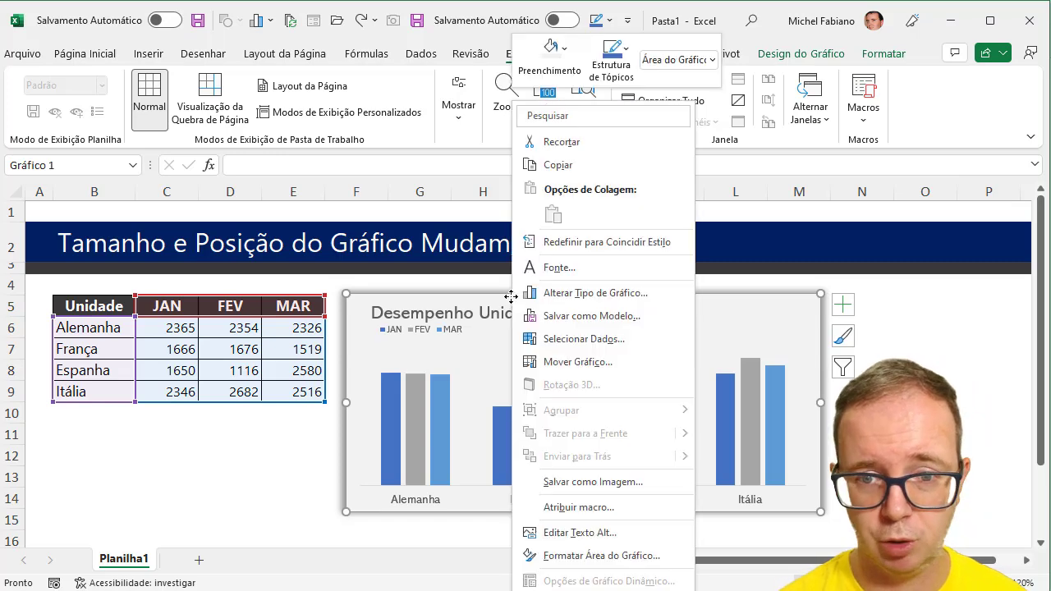
click(608, 556)
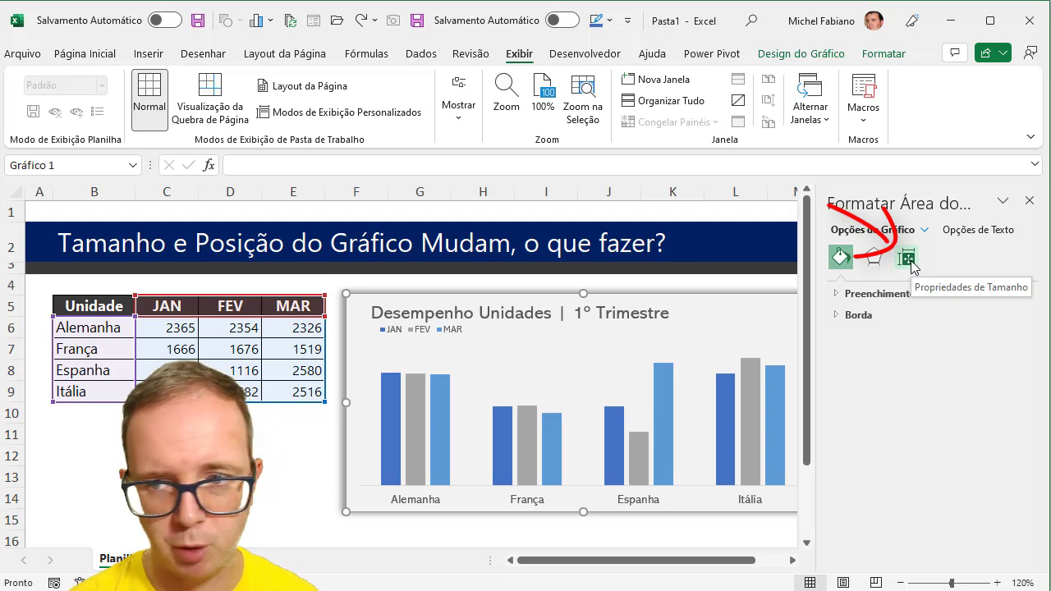
click(912, 262)
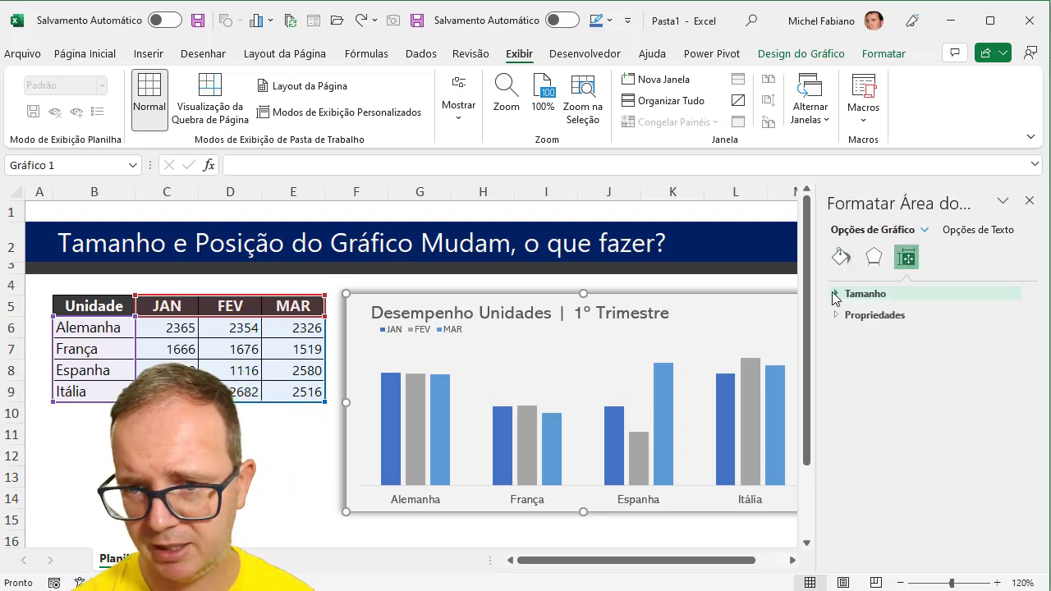
- Select 'Não mover ou dimensionar com células' under Propriedades, then click cell D12
click(835, 297)
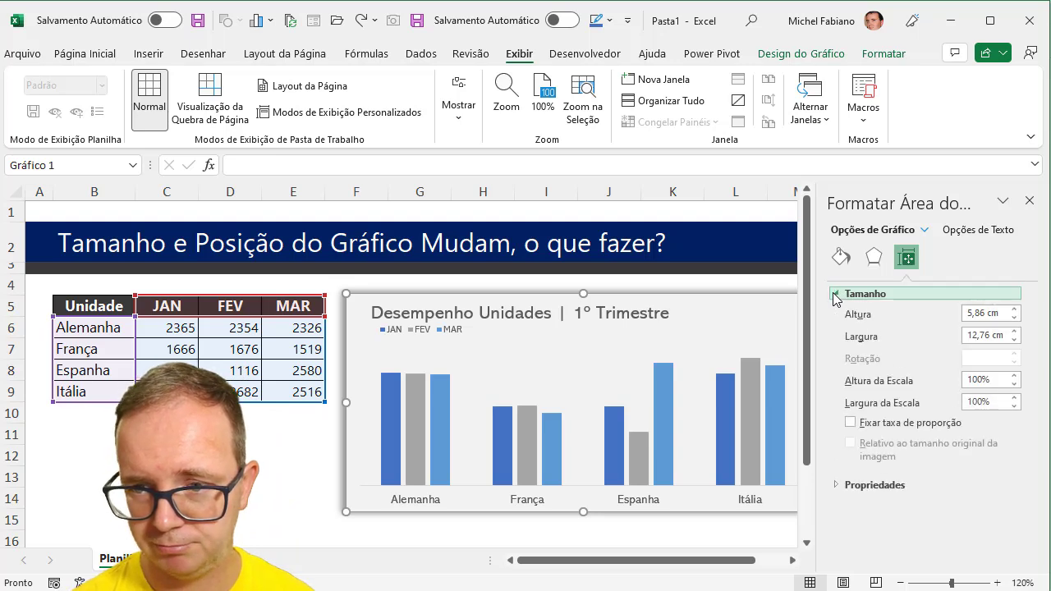
click(835, 293)
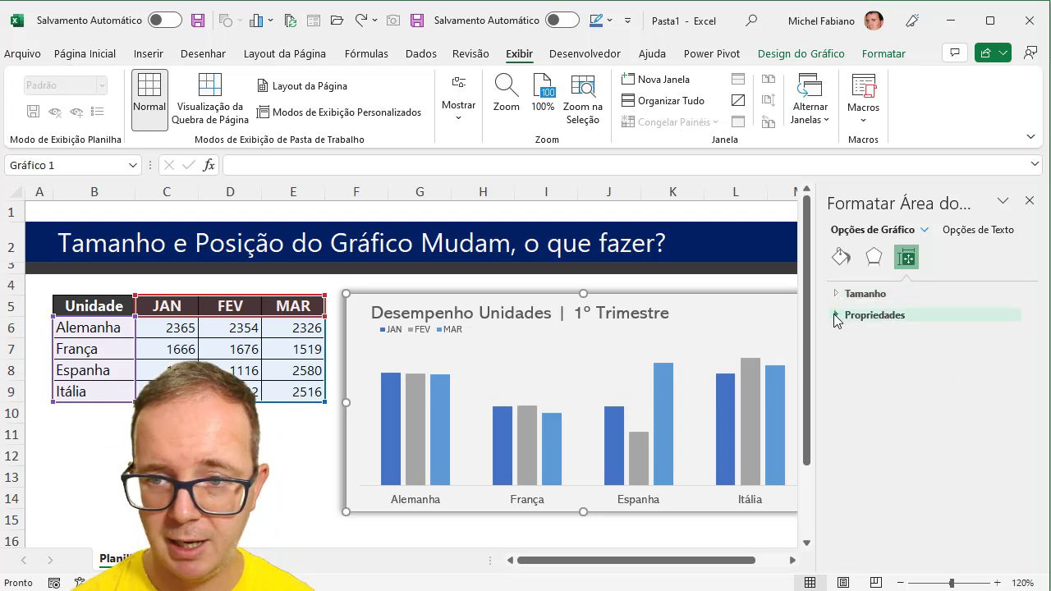
click(835, 314)
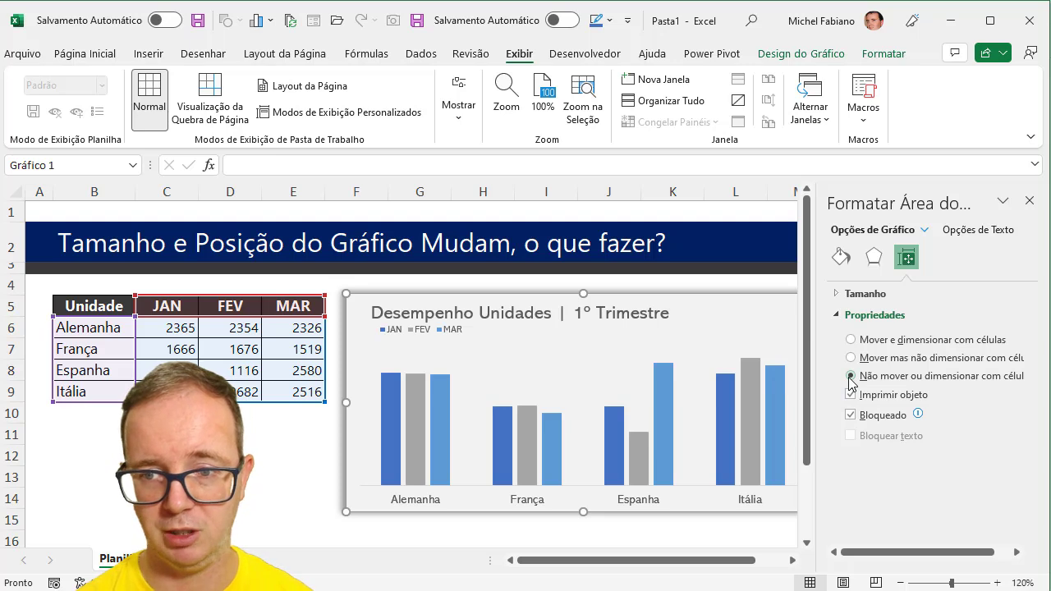
click(255, 456)
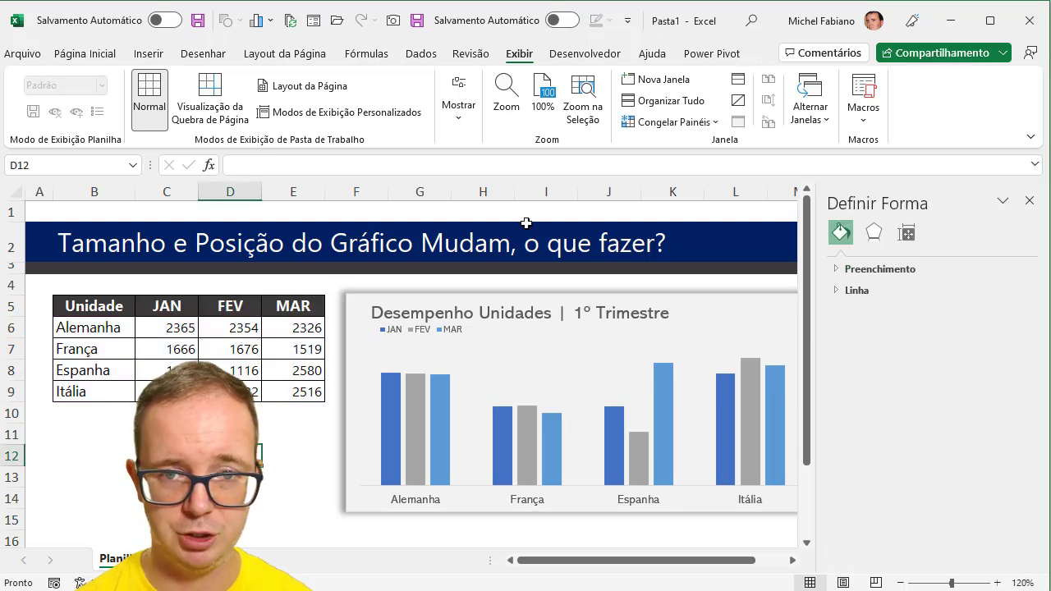
- Select the columns under the chart, drag a border to narrow them, then select the chart
mouse_move(735, 190)
mouse_down()
mouse_move(557, 182)
mouse_move(369, 196)
mouse_up()
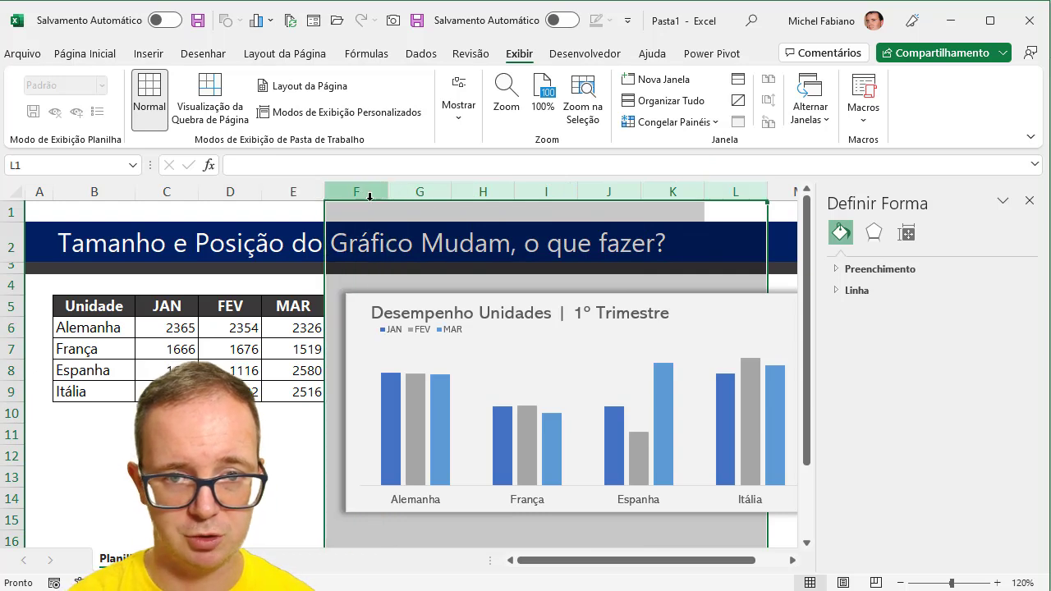
drag(451, 191, 413, 196)
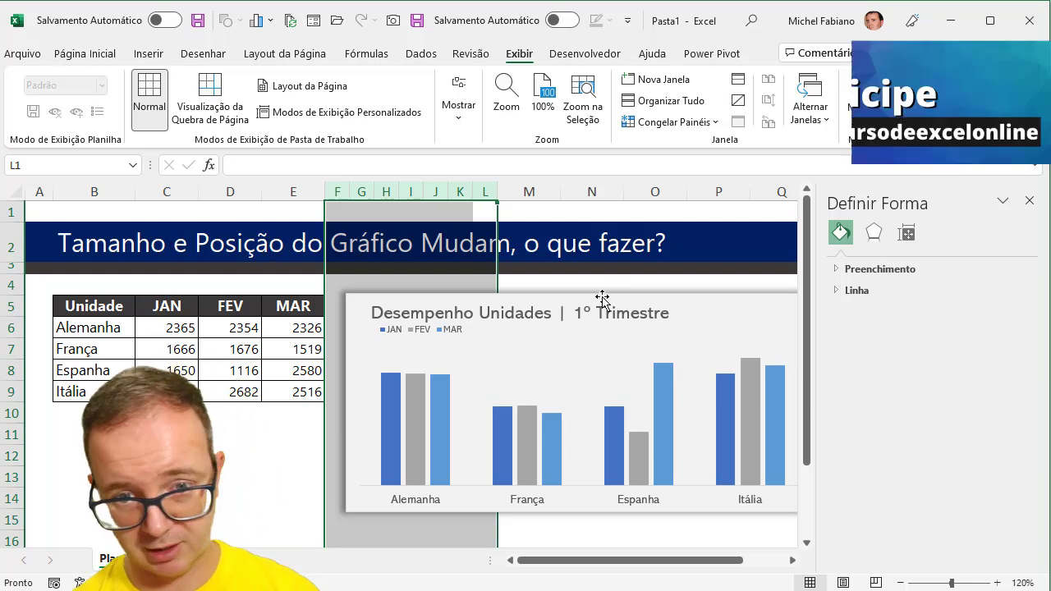
click(629, 294)
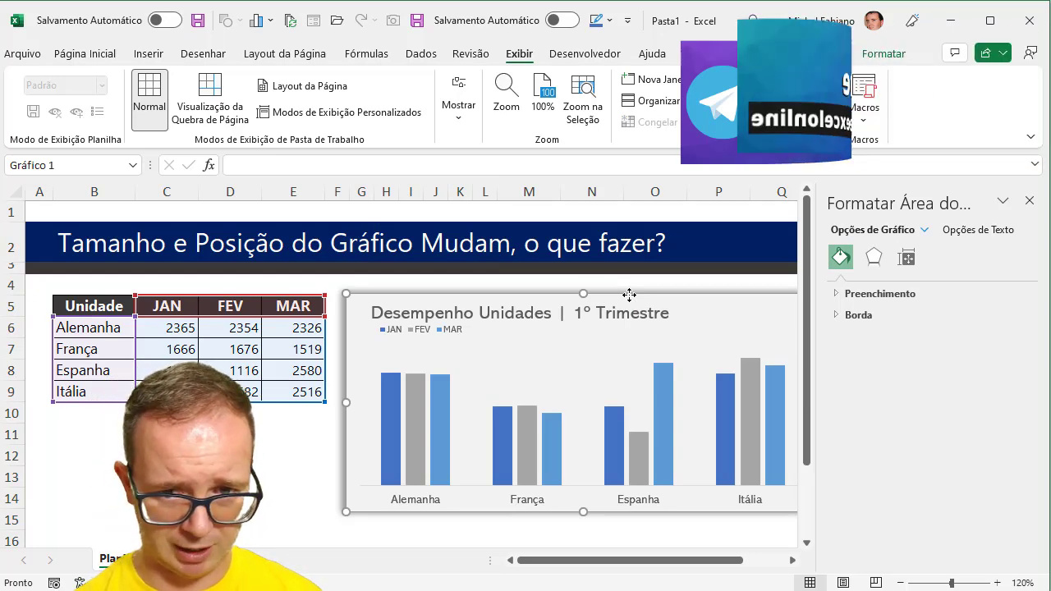
- Reopen the chart's Tamanho e Propriedades settings and check Fixar taxa de proporção
right_click(629, 294)
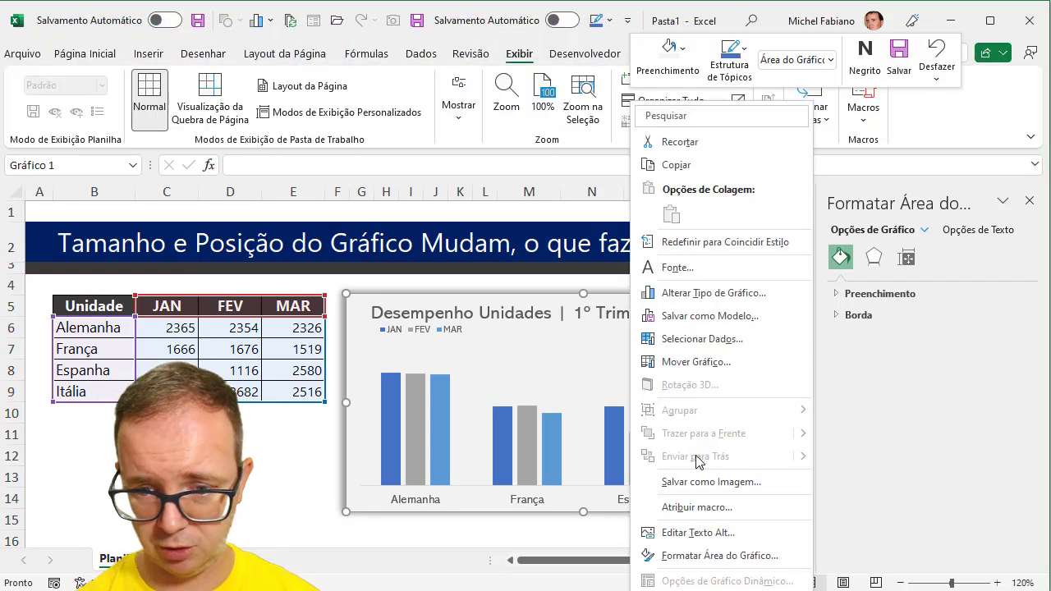
click(719, 556)
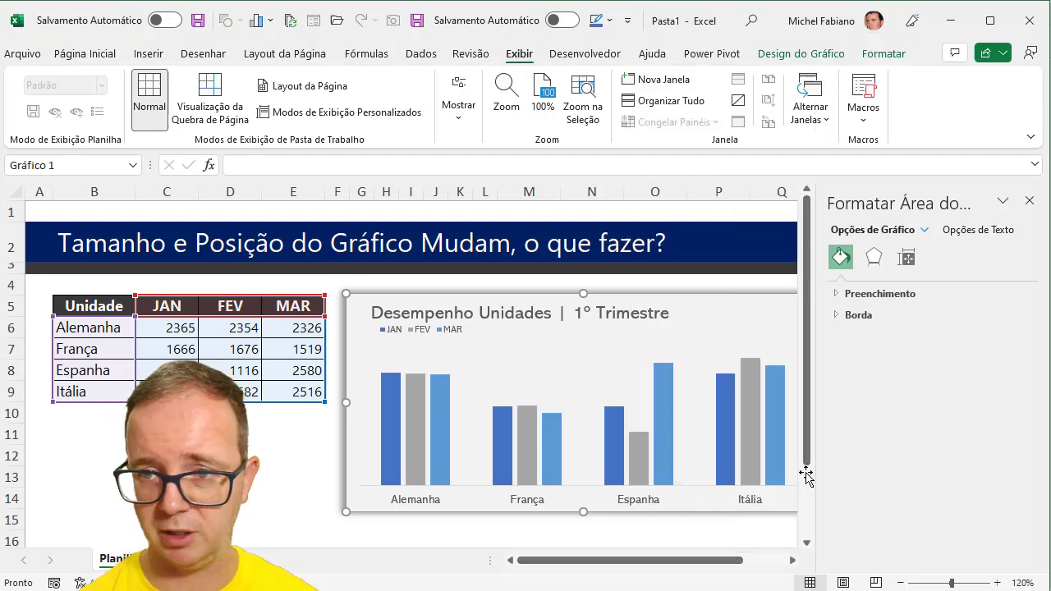
click(907, 259)
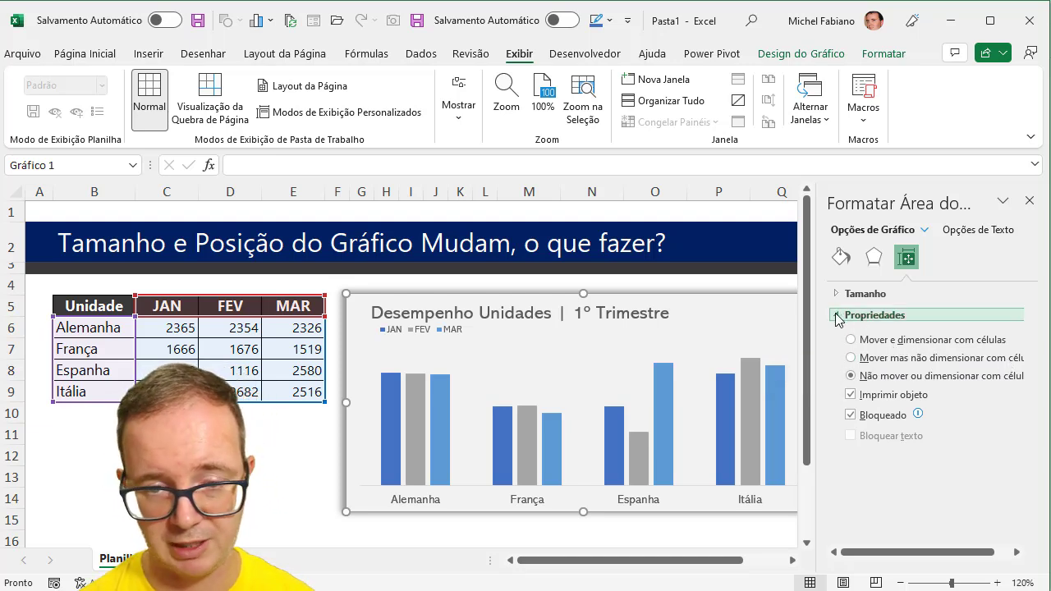
click(839, 317)
click(839, 296)
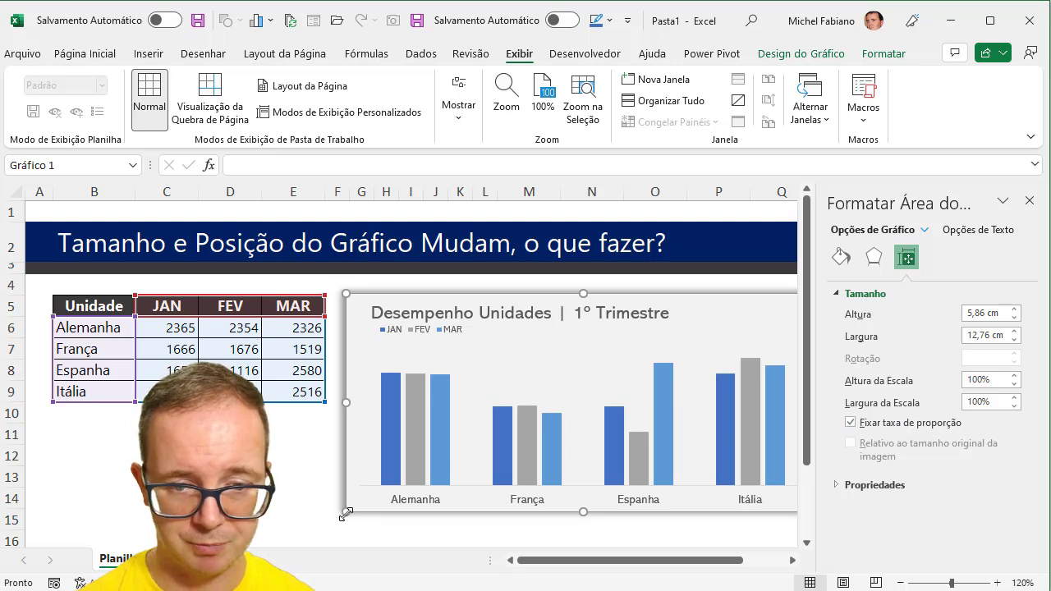
- Drag the chart's corner and side handles to resize it proportionally to 5,97 × 12,99 cm
mouse_move(346, 512)
mouse_down()
mouse_move(260, 546)
mouse_move(580, 444)
mouse_up()
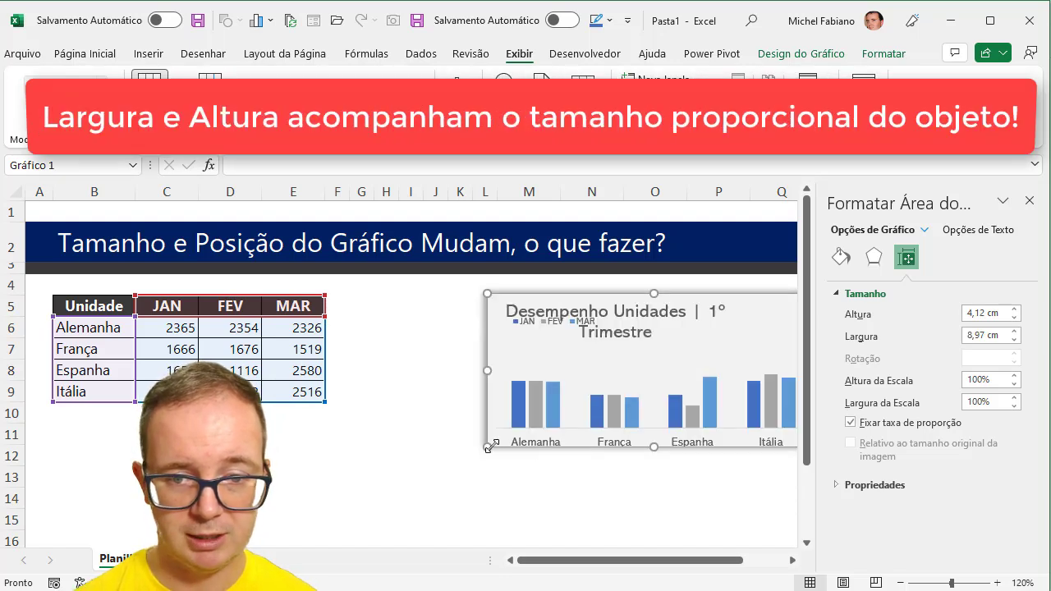
drag(489, 446, 353, 500)
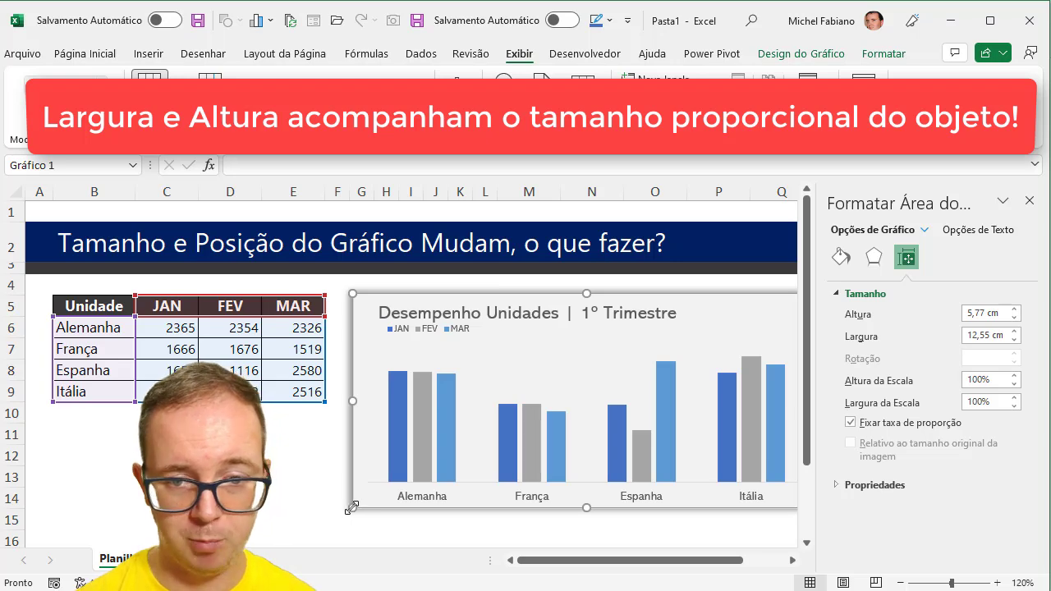
mouse_move(352, 508)
mouse_down()
mouse_move(459, 431)
mouse_move(335, 497)
mouse_up()
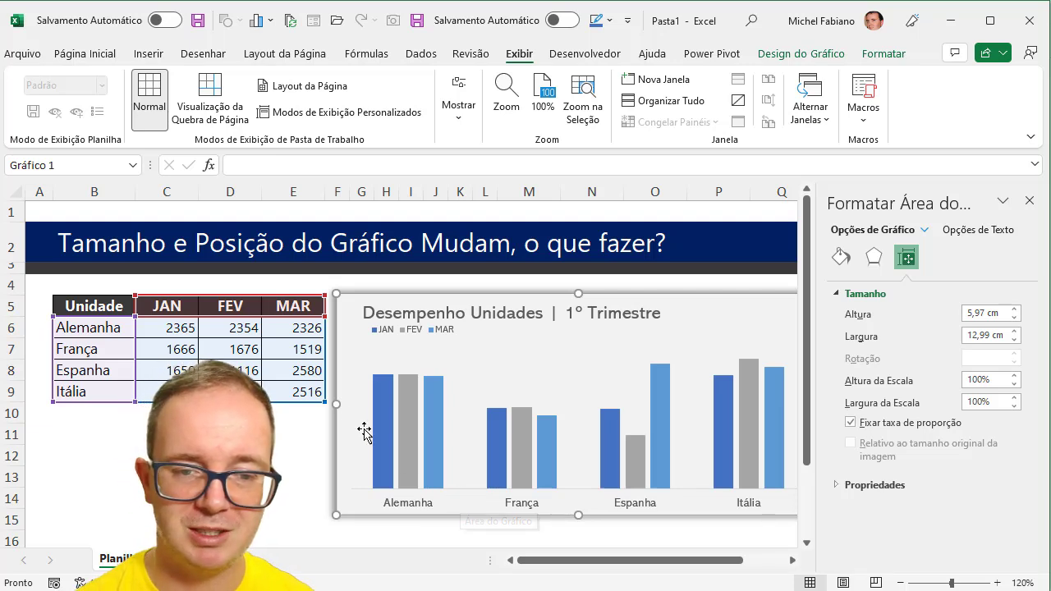
mouse_move(336, 403)
mouse_down()
mouse_move(462, 396)
mouse_move(336, 404)
mouse_up()
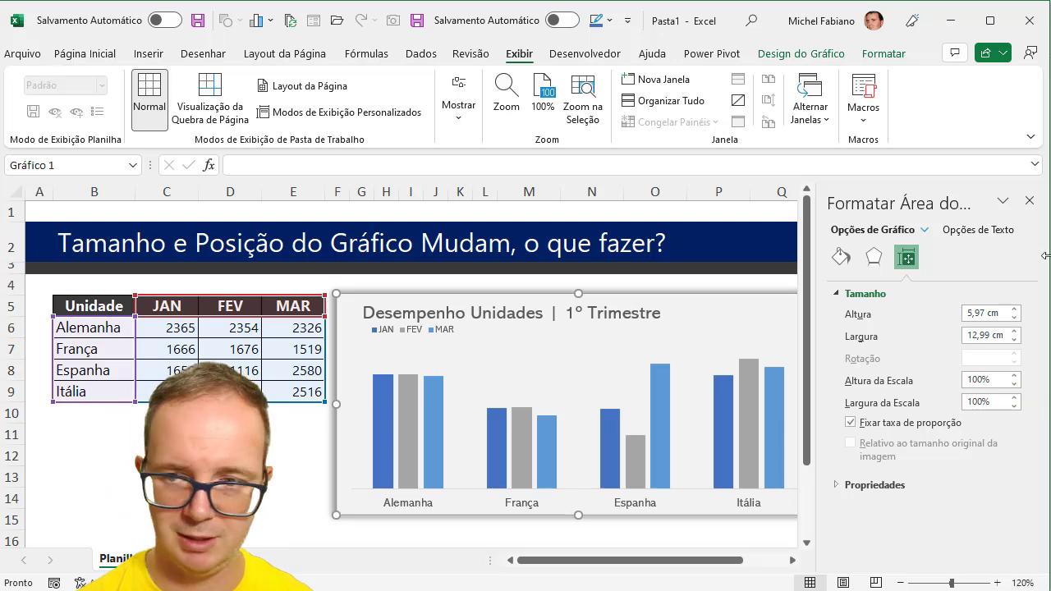
- Close the Format pane, click cell S6, and select columns N through Q beside the chart
click(1028, 203)
click(935, 336)
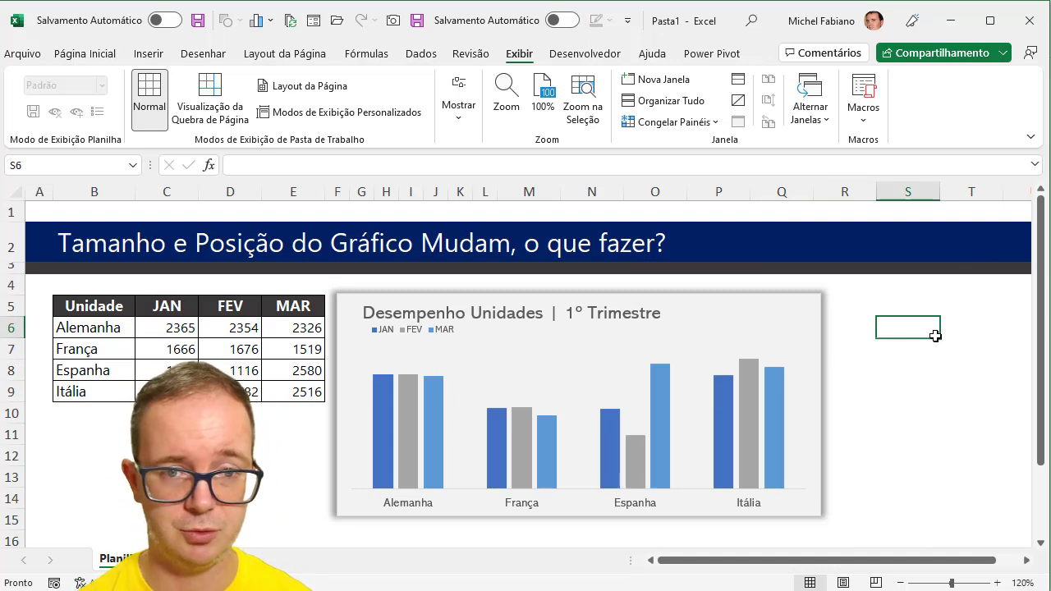
drag(781, 191, 580, 192)
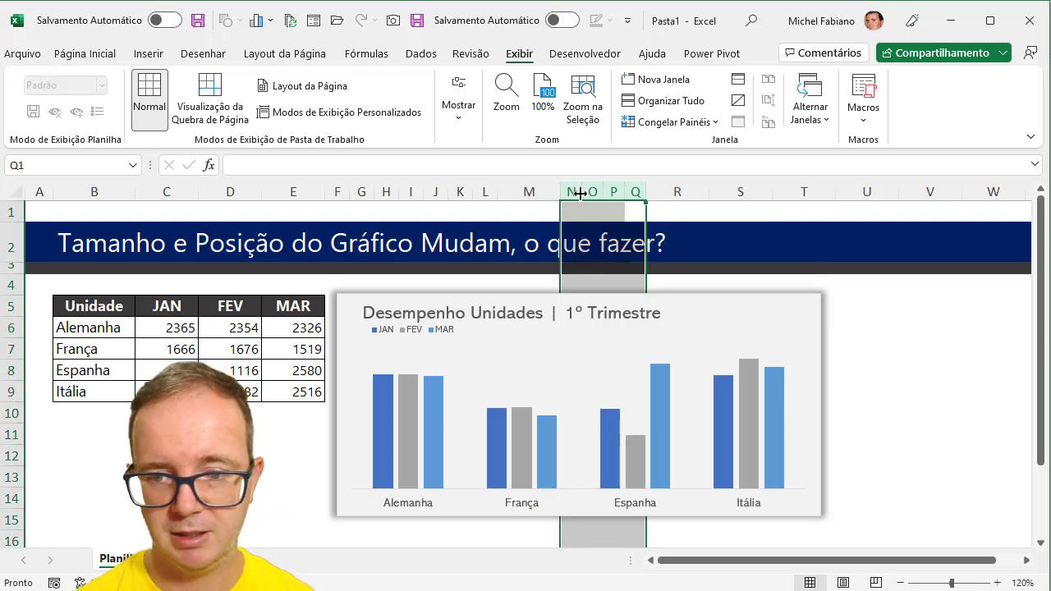